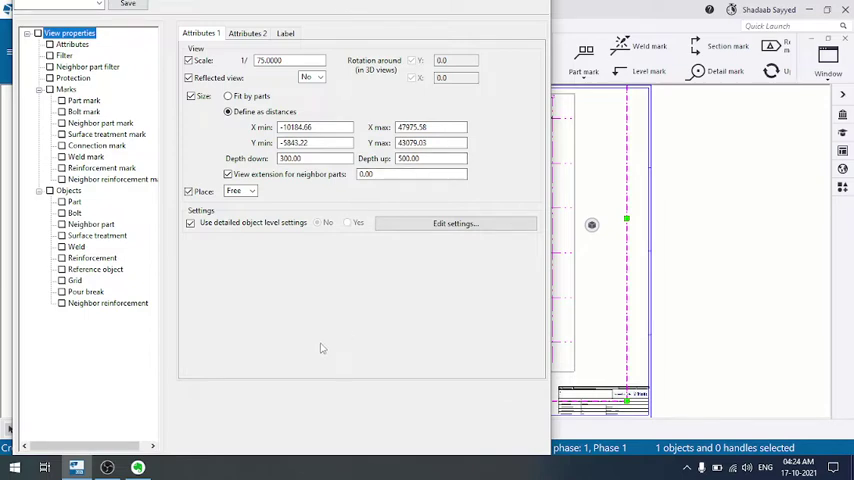
# Close the View Properties dialog and select the drawing view frame.
pyautogui.press('Return')
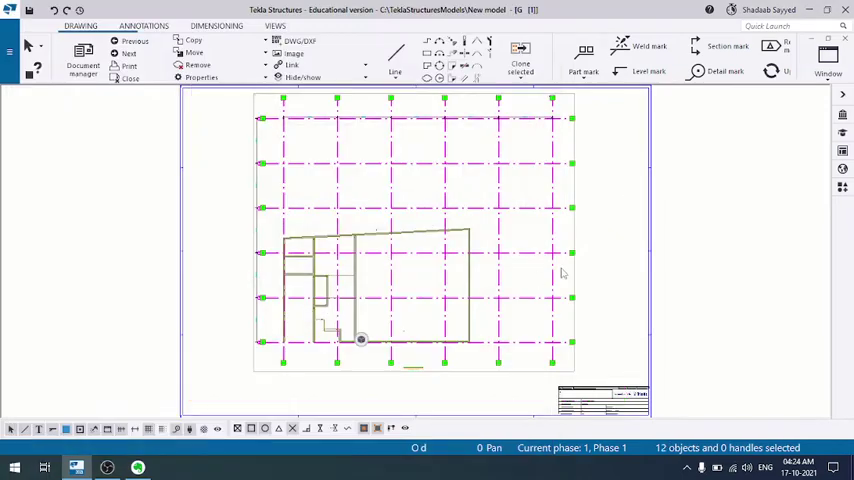
pyautogui.click(572, 273)
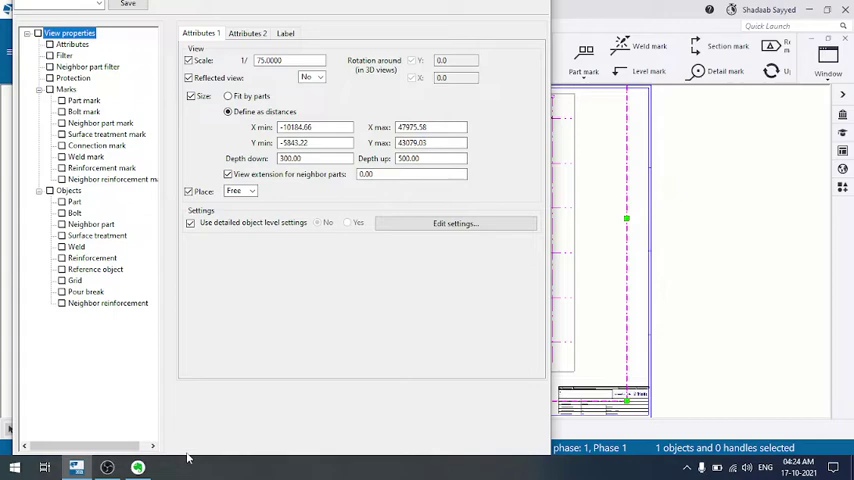
pyautogui.click(138, 467)
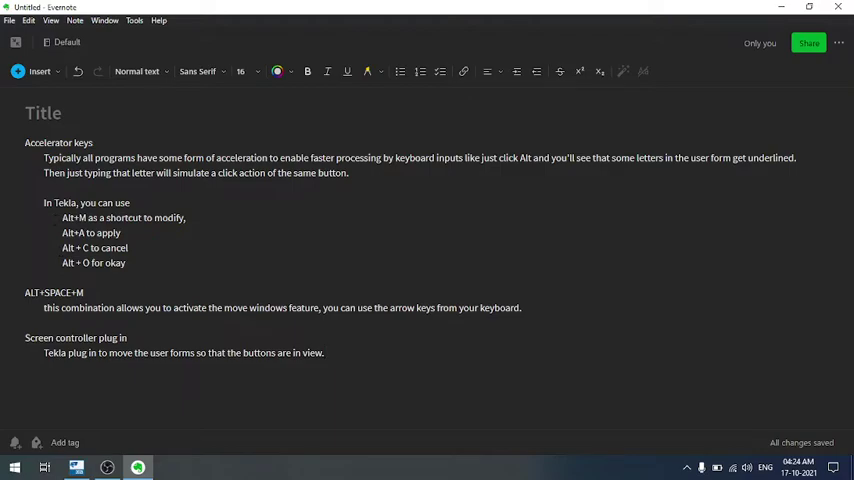
pyautogui.hotkey('alt', 'Tab')
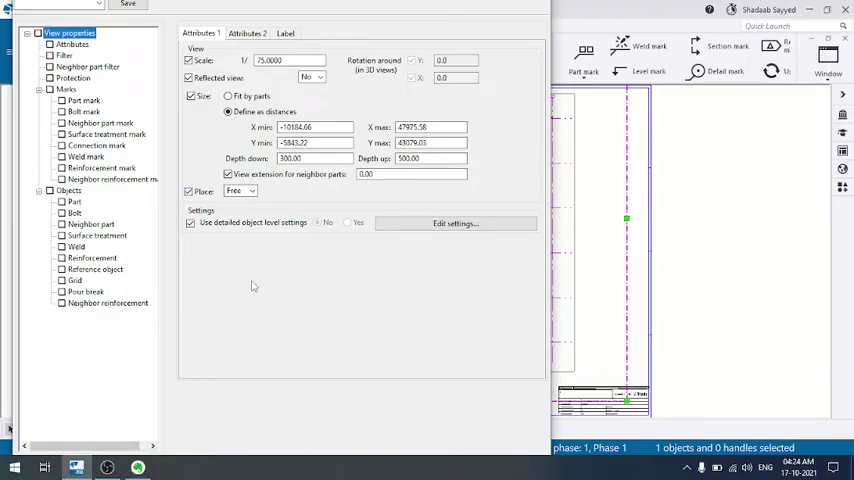
pyautogui.hotkey('alt', 'Tab')
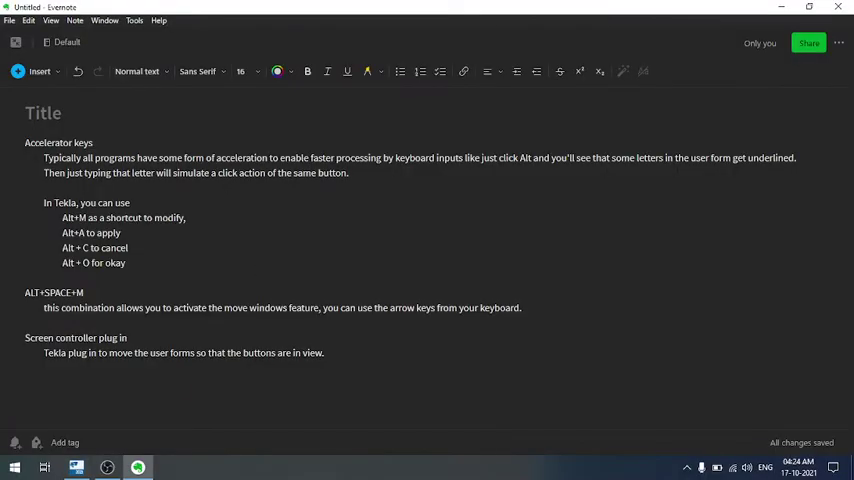
pyautogui.moveTo(25, 292); pyautogui.dragTo(84, 292)
pyautogui.hotkey('alt', 'Tab')
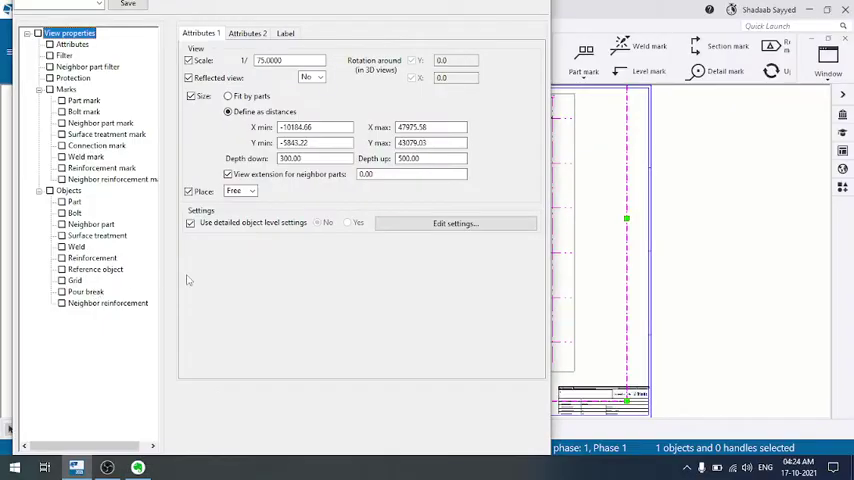
pyautogui.hotkey('alt', 'space')
pyautogui.press('m')
# Raise the View Properties dialog to the screen top with Alt+Space+M until its action row shows.
pyautogui.press('Up')
pyautogui.press('Up')
pyautogui.press('Up')
pyautogui.press('Return')
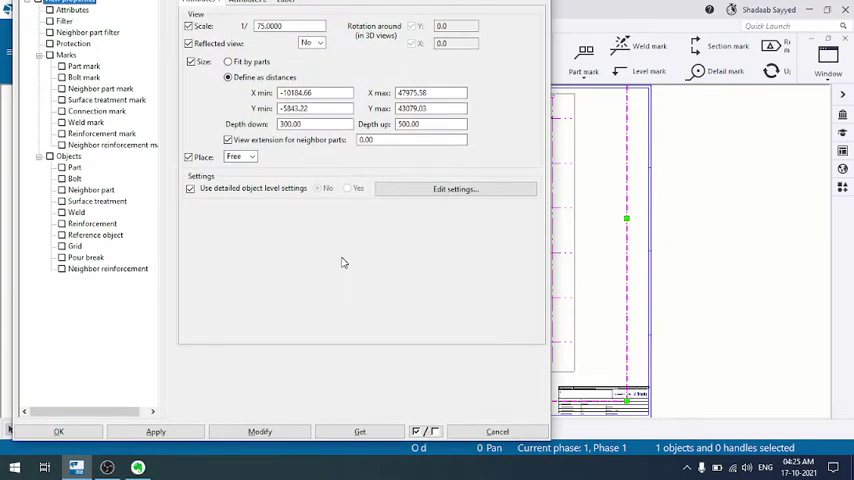
pyautogui.hotkey('alt', 'space')
pyautogui.press('m')
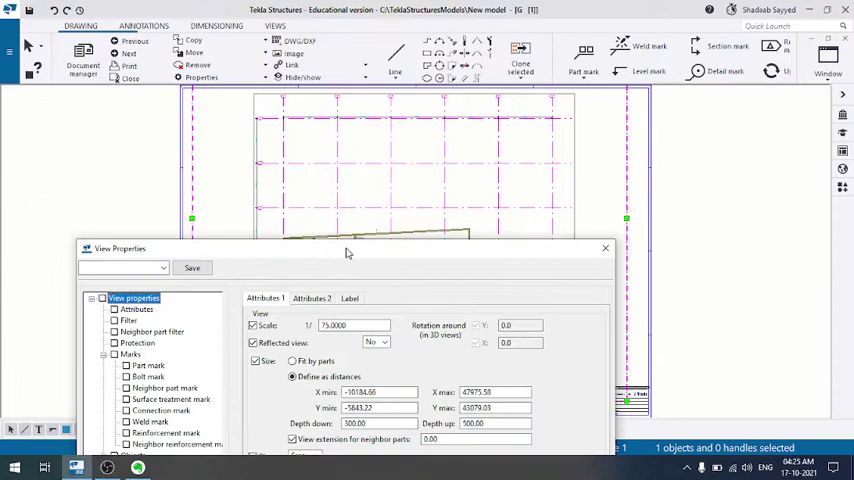
pyautogui.click(395, 190)
pyautogui.moveTo(395, 190); pyautogui.dragTo(426, 42)
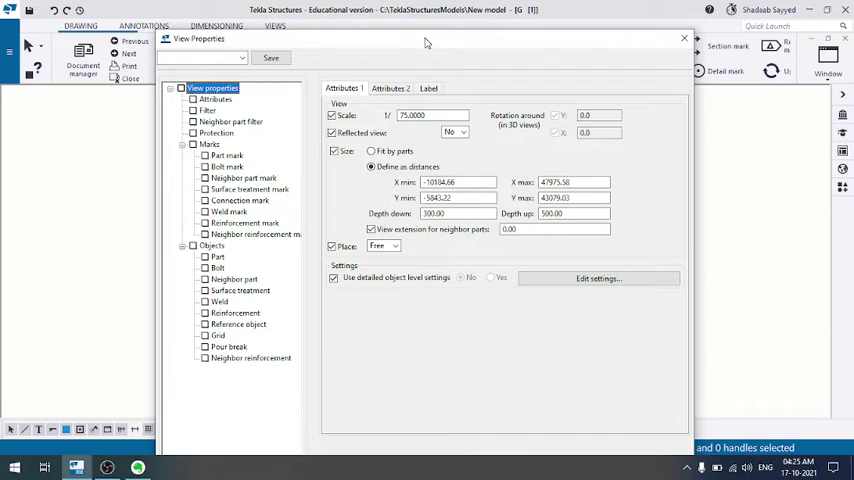
pyautogui.moveTo(426, 42); pyautogui.dragTo(432, 38)
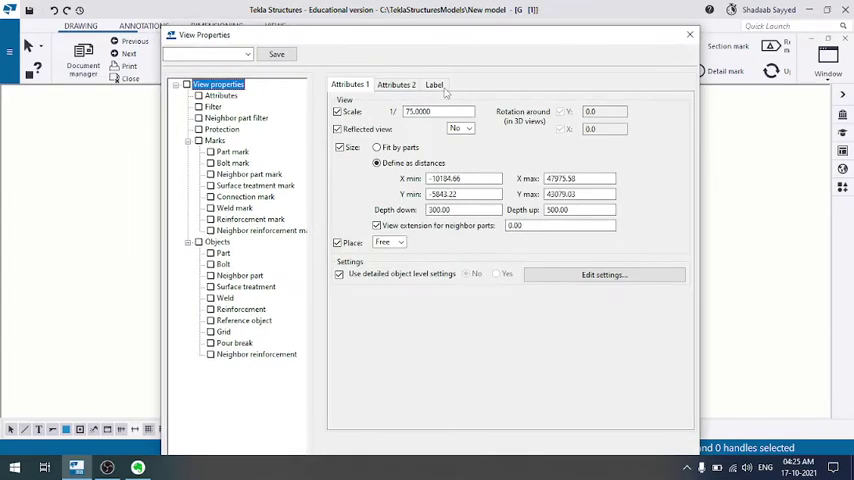
pyautogui.moveTo(430, 34); pyautogui.dragTo(432, 10)
pyautogui.click(444, 86)
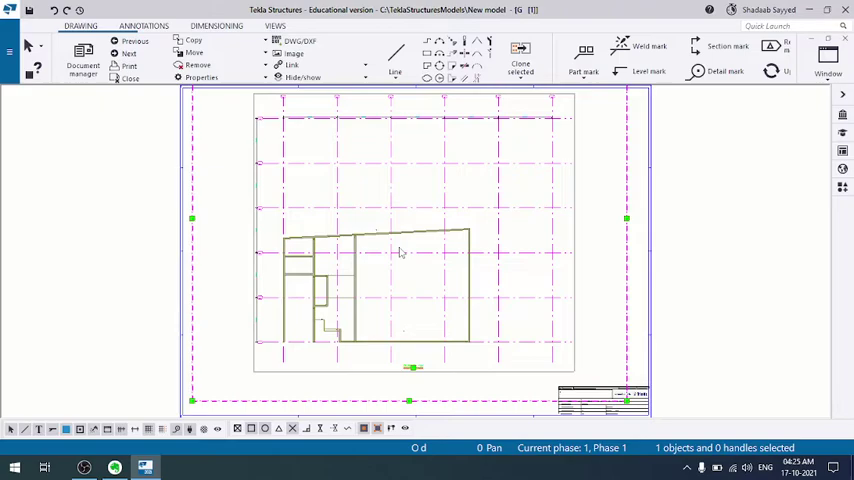
pyautogui.hotkey('alt', 'Tab')
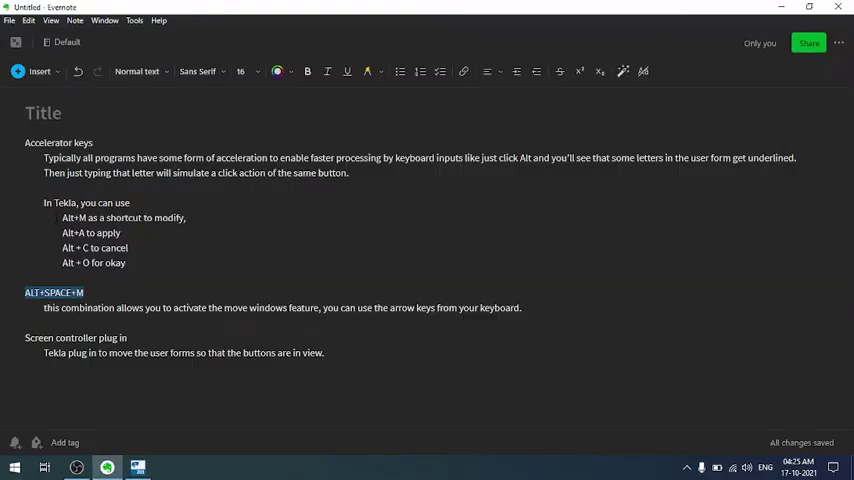
pyautogui.moveTo(62, 217); pyautogui.dragTo(183, 249)
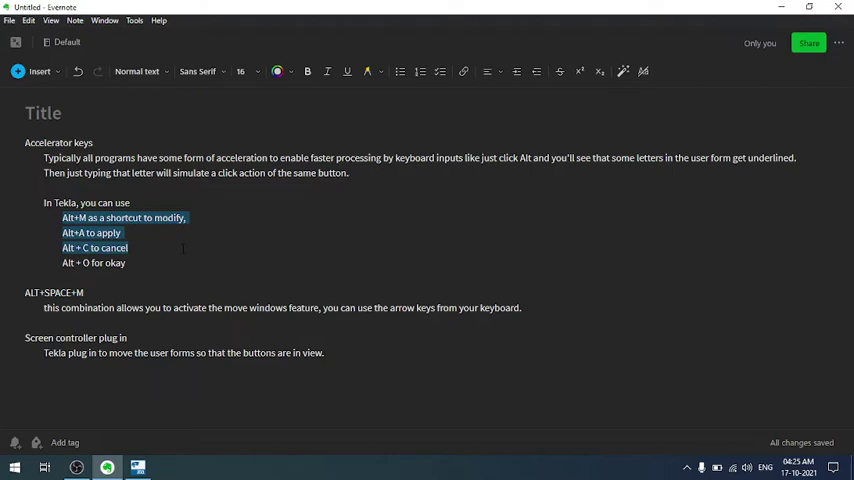
pyautogui.moveTo(62, 247); pyautogui.dragTo(128, 248)
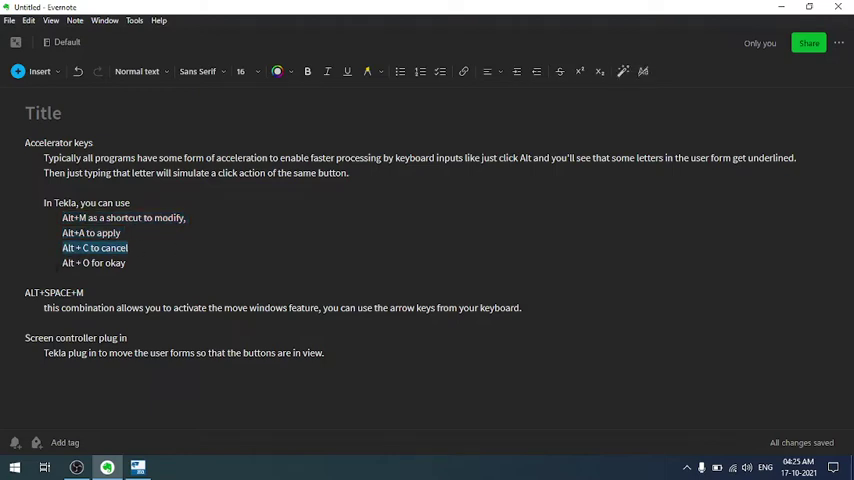
pyautogui.moveTo(62, 262); pyautogui.dragTo(134, 261)
pyautogui.moveTo(62, 217); pyautogui.dragTo(126, 262)
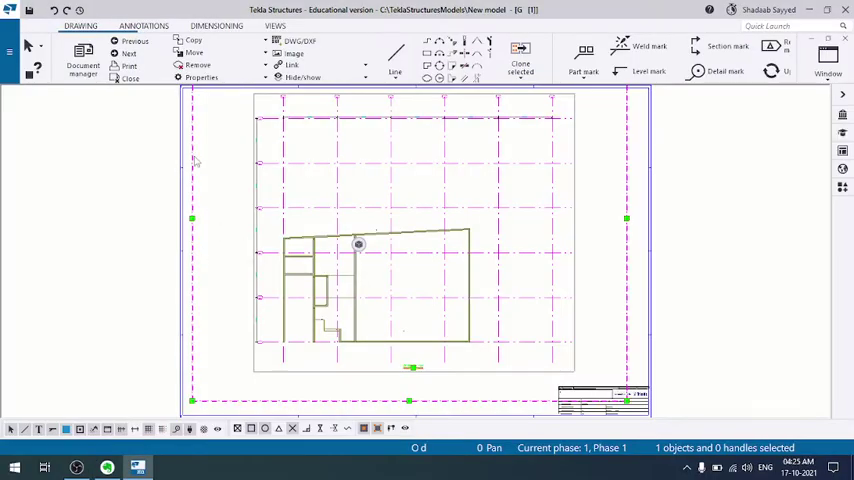
# Deselect the view, switch to the Annotations ribbon tab, and try the Alt+Q and Alt+W chords.
pyautogui.click(131, 197)
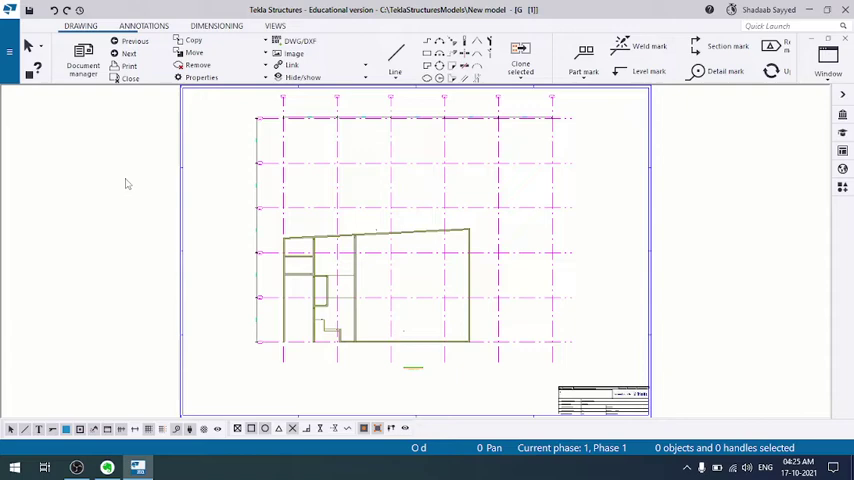
pyautogui.click(144, 25)
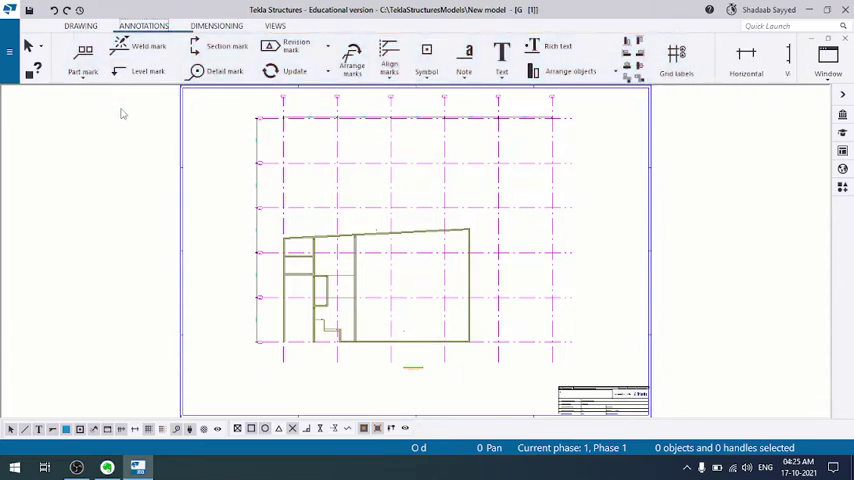
pyautogui.hotkey('alt', 'q')
pyautogui.hotkey('alt', 'q')
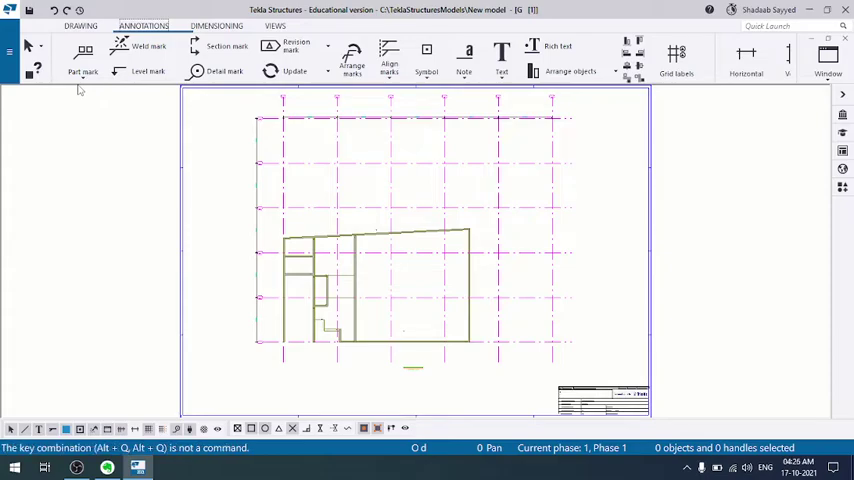
pyautogui.hotkey('alt', 'w')
# Bring Evernote forward and highlight the ALT+SPACE+M and Tekla shortcut note lines.
pyautogui.hotkey('alt', 'Tab')
pyautogui.click(281, 222)
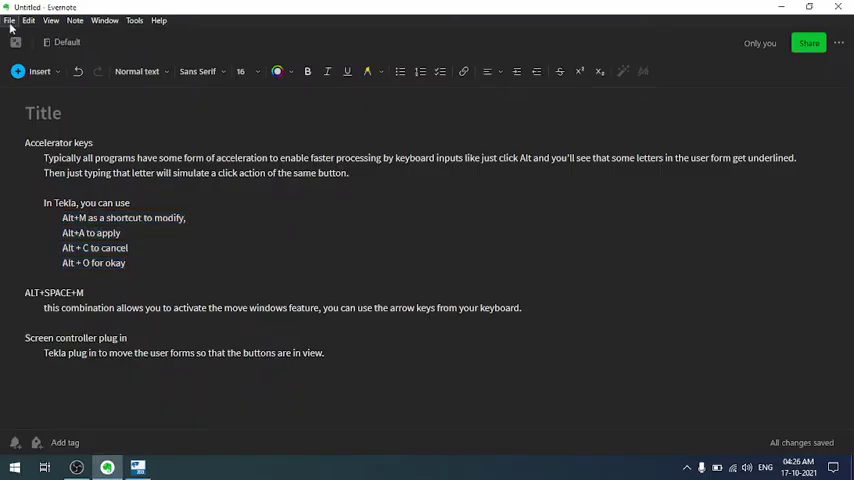
pyautogui.press('alt')
pyautogui.press('alt')
pyautogui.click(14, 22)
pyautogui.click(342, 194)
pyautogui.tripleClick(54, 292)
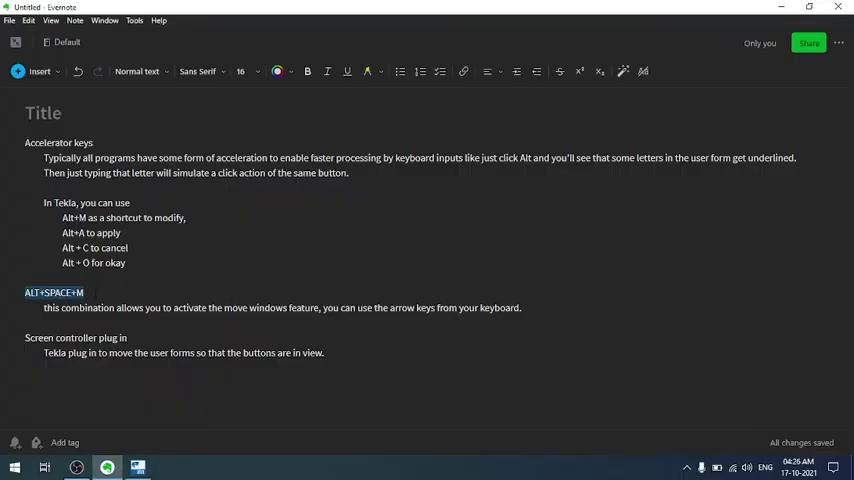
pyautogui.moveTo(522, 307); pyautogui.dragTo(44, 202)
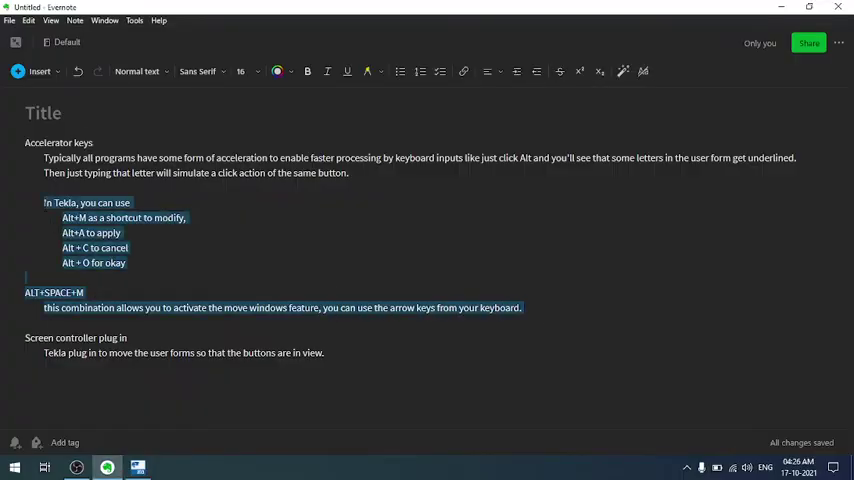
# Show the desktop and start Screen Controller for Tekla from its desktop shortcut.
pyautogui.press('super+d')
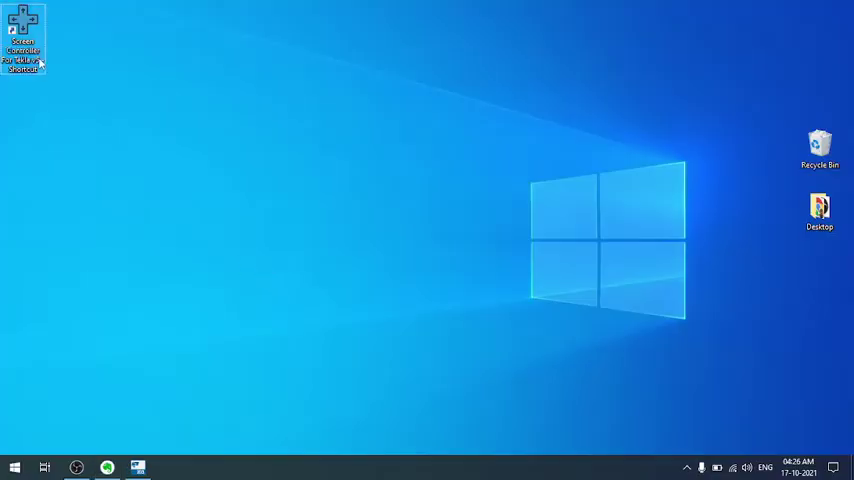
pyautogui.doubleClick(40, 63)
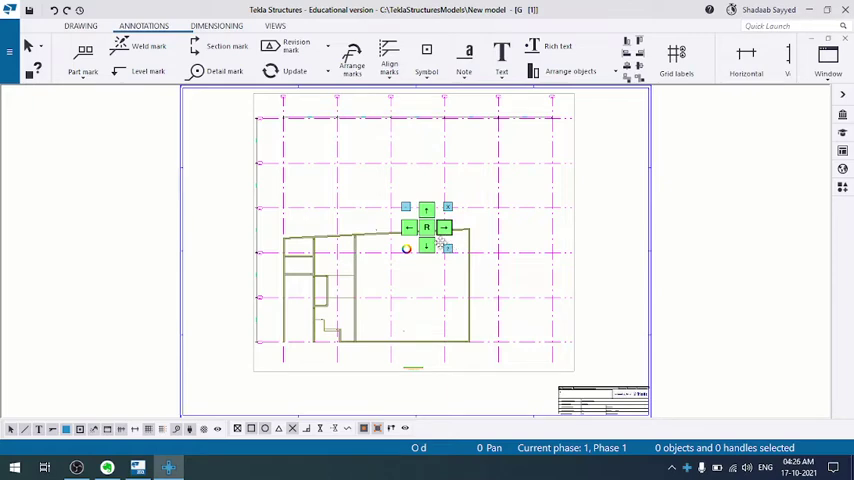
# Move the Screen Controller widget to the lower right and select the drawing view.
pyautogui.moveTo(450, 248)
pyautogui.mouseDown()
pyautogui.moveTo(632, 352)
pyautogui.moveTo(729, 382)
pyautogui.mouseUp()
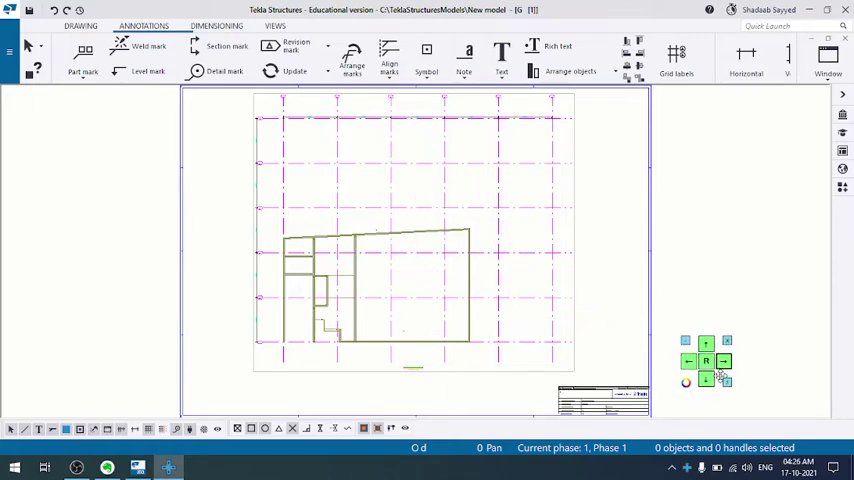
pyautogui.click(572, 236)
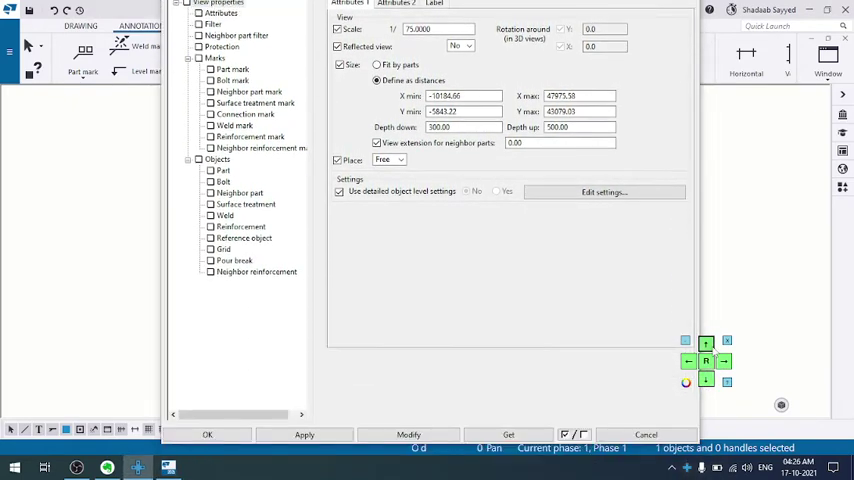
# Apply the current view properties and switch to the Part mark settings.
pyautogui.click(290, 372)
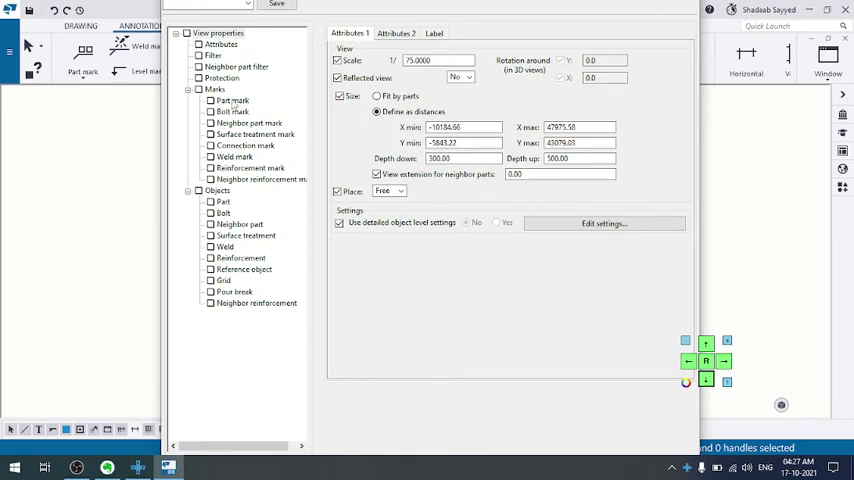
pyautogui.click(230, 101)
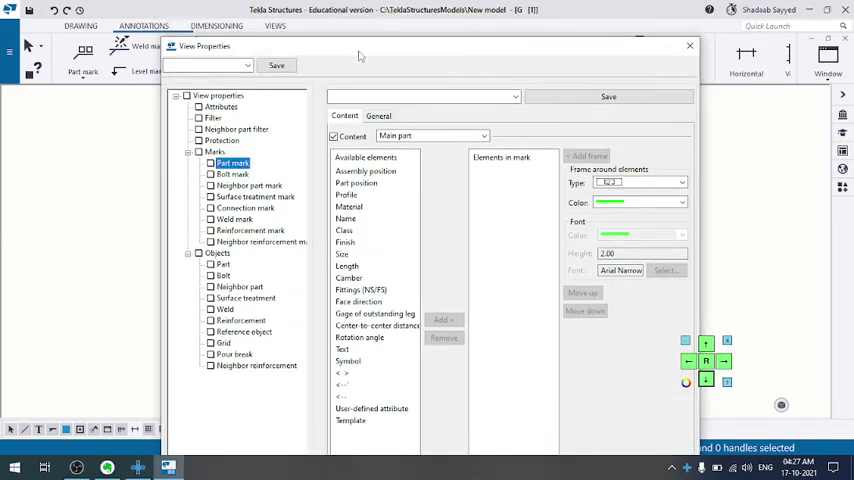
# Add Part position and Profile to the part mark elements, repositioning the dialog as needed.
pyautogui.moveTo(383, 50); pyautogui.dragTo(758, 178)
pyautogui.moveTo(797, 157); pyautogui.dragTo(749, 105)
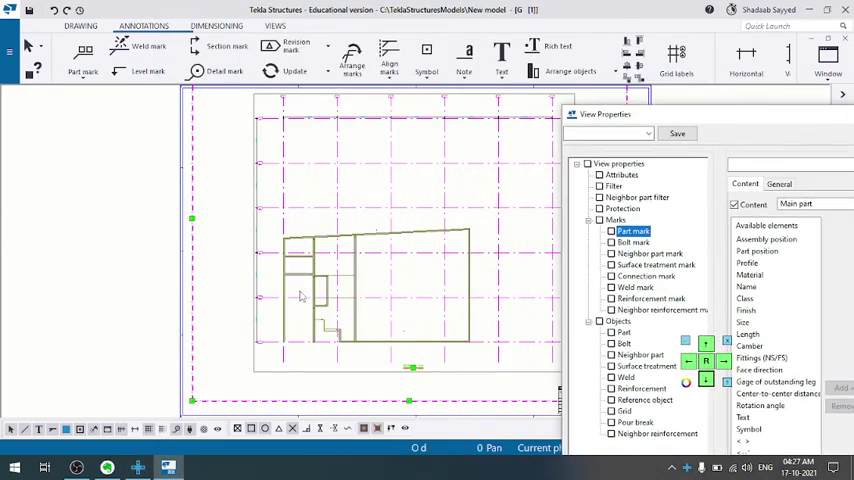
pyautogui.moveTo(690, 114); pyautogui.dragTo(322, 107)
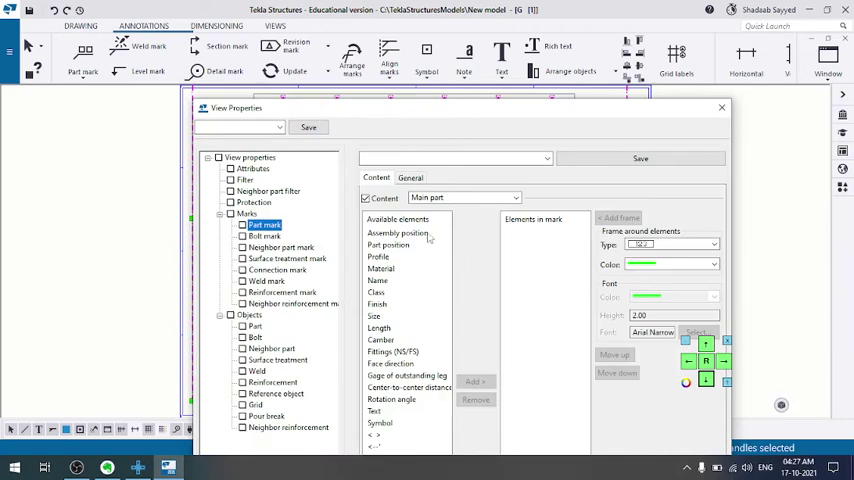
pyautogui.doubleClick(378, 247)
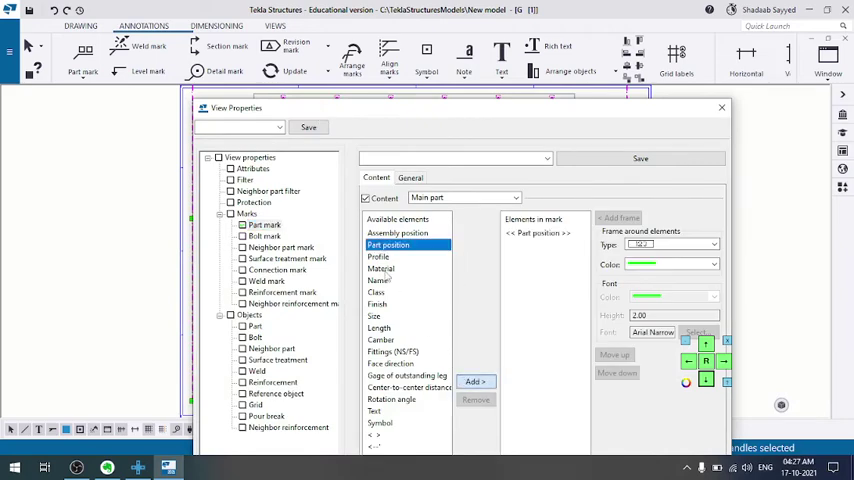
pyautogui.doubleClick(386, 258)
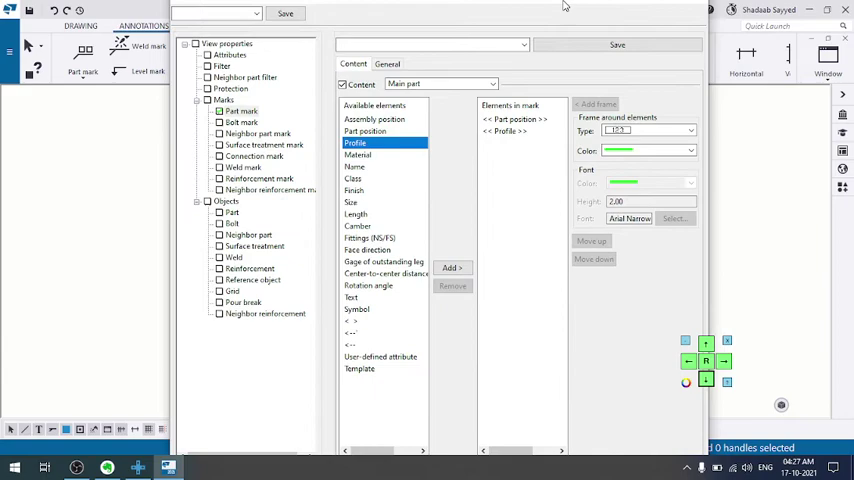
pyautogui.moveTo(588, 113); pyautogui.dragTo(557, 15)
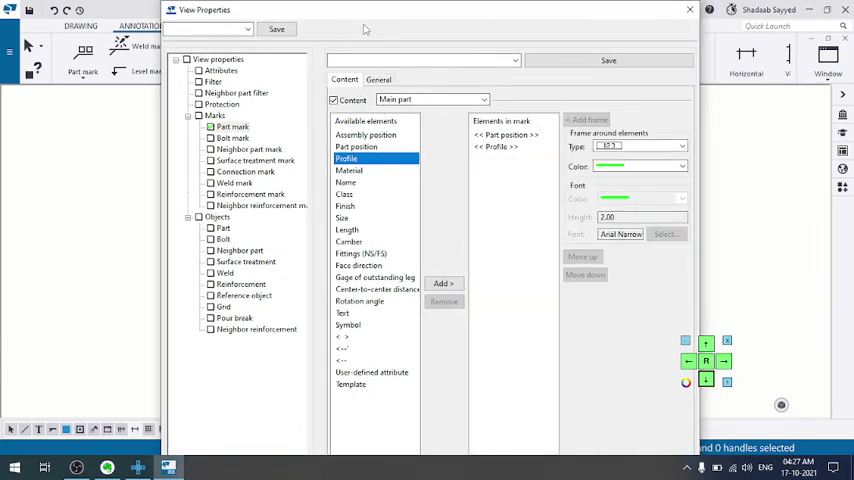
pyautogui.moveTo(367, 14)
pyautogui.mouseDown()
pyautogui.moveTo(453, 8)
pyautogui.moveTo(652, 112)
pyautogui.mouseUp()
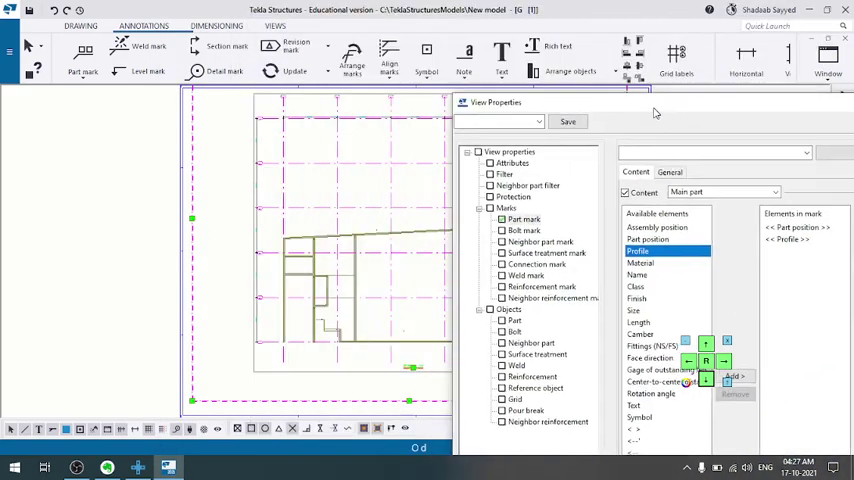
# Reselect the drawing view, modify it with Alt+M, and drag the dialog aside.
pyautogui.click(193, 299)
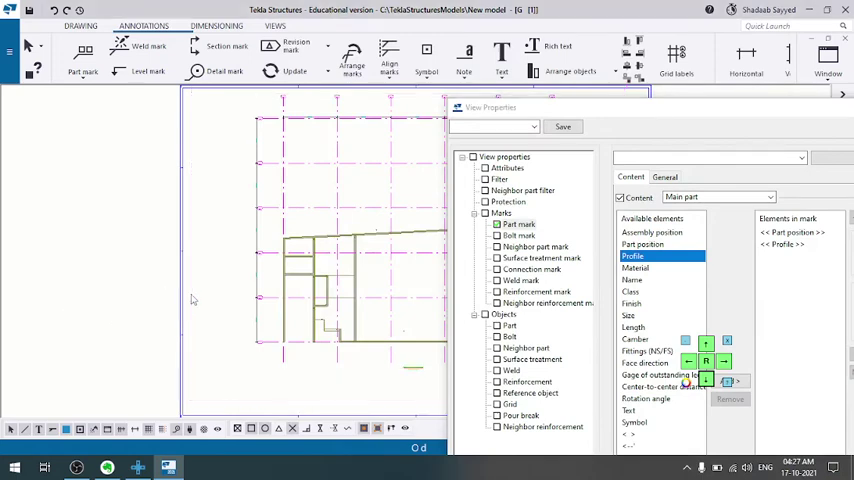
pyautogui.click(257, 277)
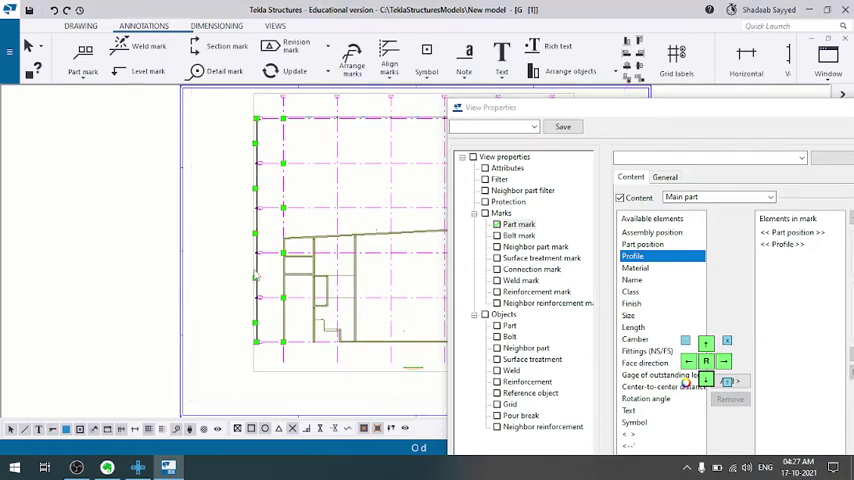
pyautogui.click(257, 373)
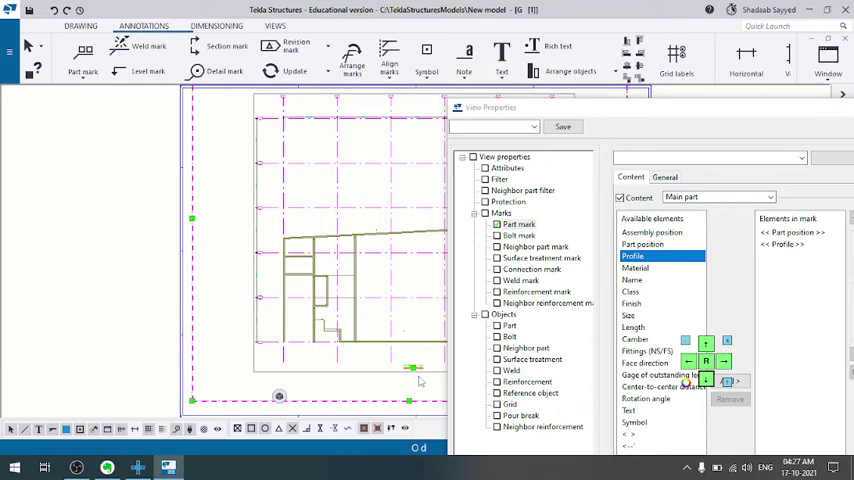
pyautogui.hotkey('alt', 'm')
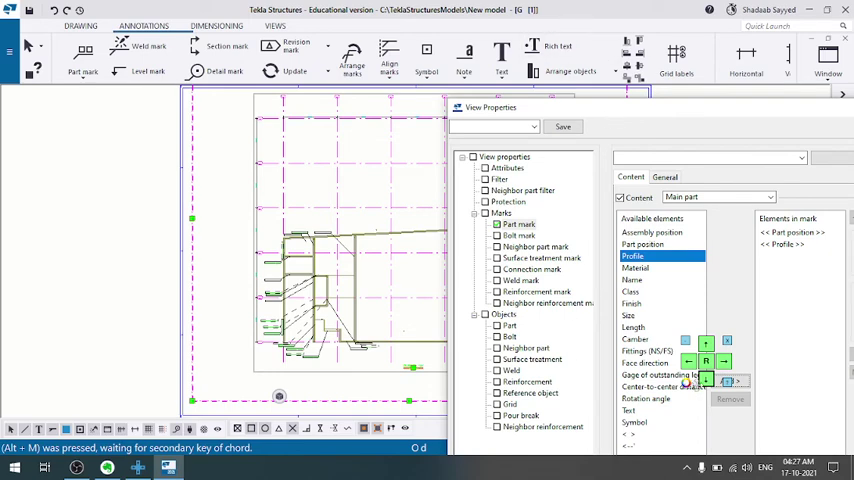
pyautogui.moveTo(520, 107)
pyautogui.mouseDown()
pyautogui.moveTo(520, 201)
pyautogui.moveTo(520, 0)
pyautogui.mouseUp()
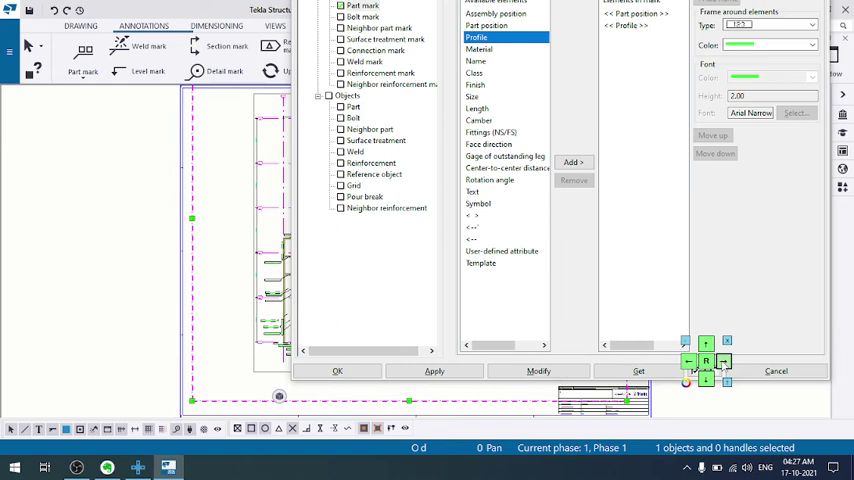
# Nudge the dialog into view with the Screen Controller arrows and open the widget's help.
pyautogui.click(723, 361)
pyautogui.click(706, 380)
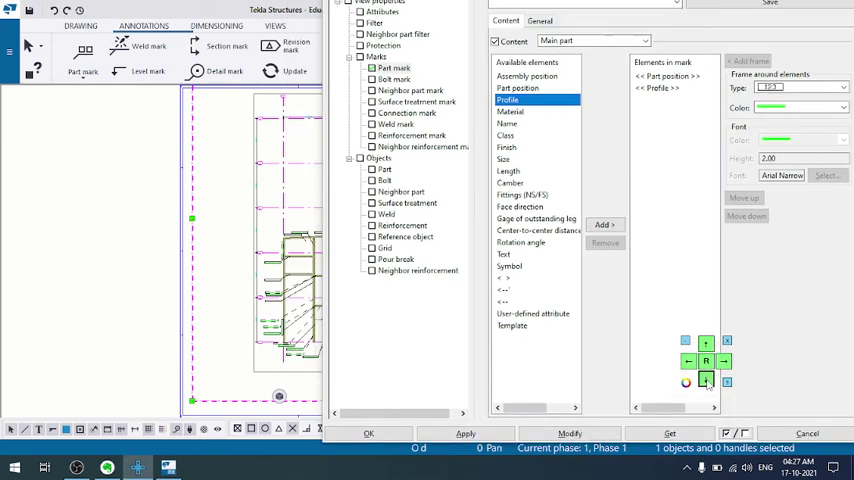
pyautogui.click(706, 380)
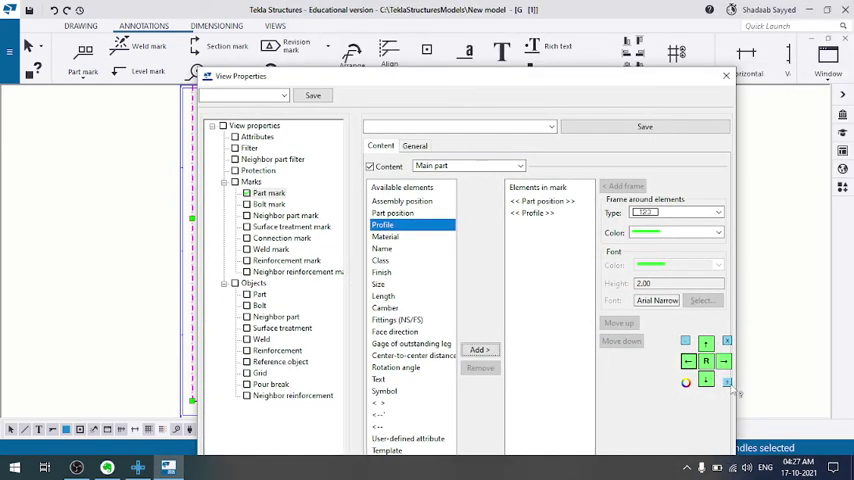
pyautogui.click(727, 382)
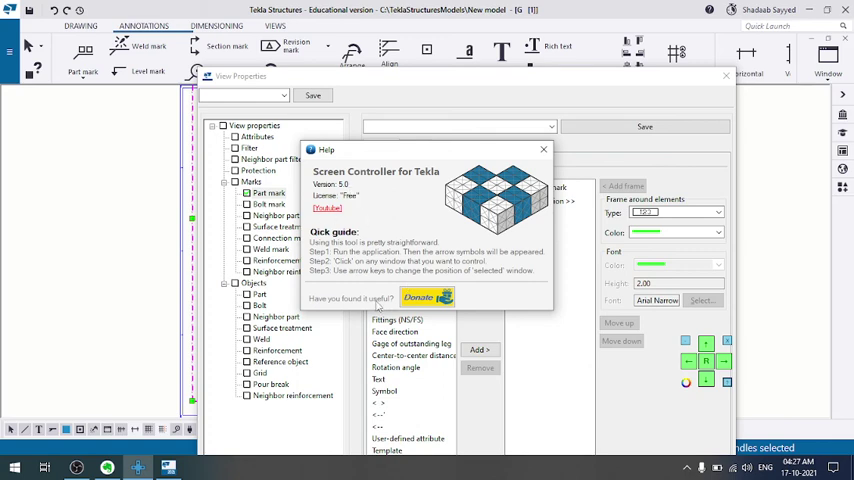
# Dismiss the Screen Controller help window and arrow-pad plugin, then return to OBS Studio.
pyautogui.click(543, 149)
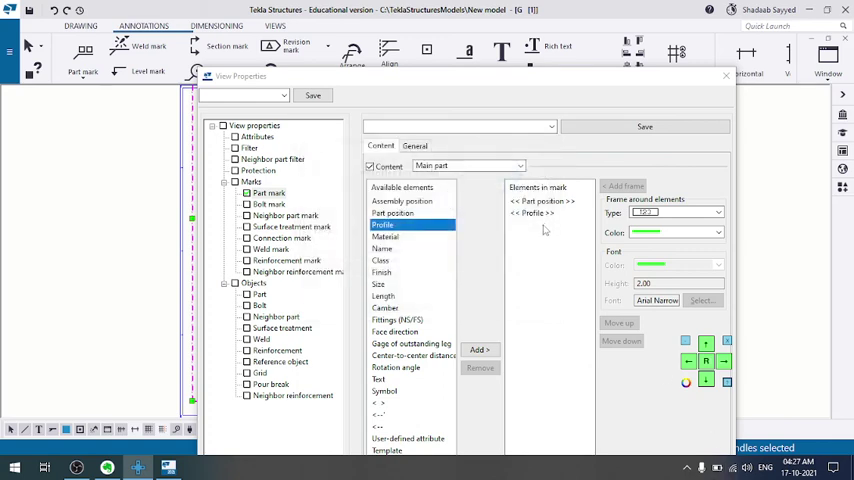
pyautogui.click(686, 347)
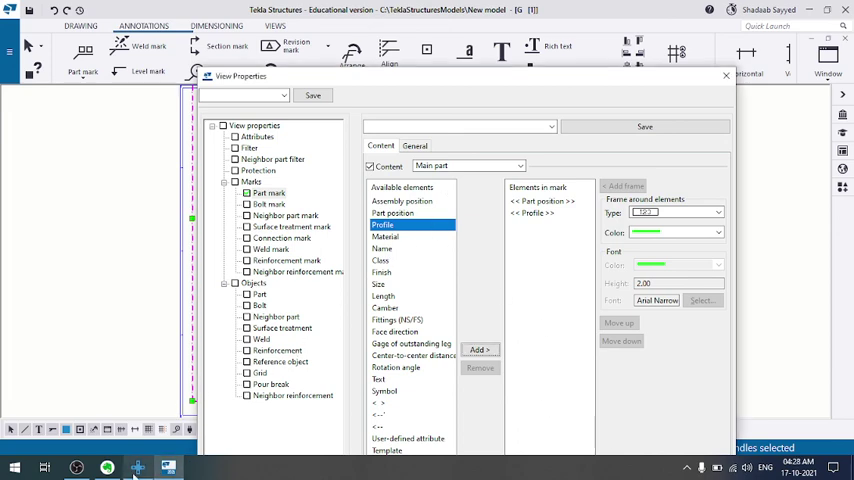
pyautogui.hotkey('alt', 'Tab')
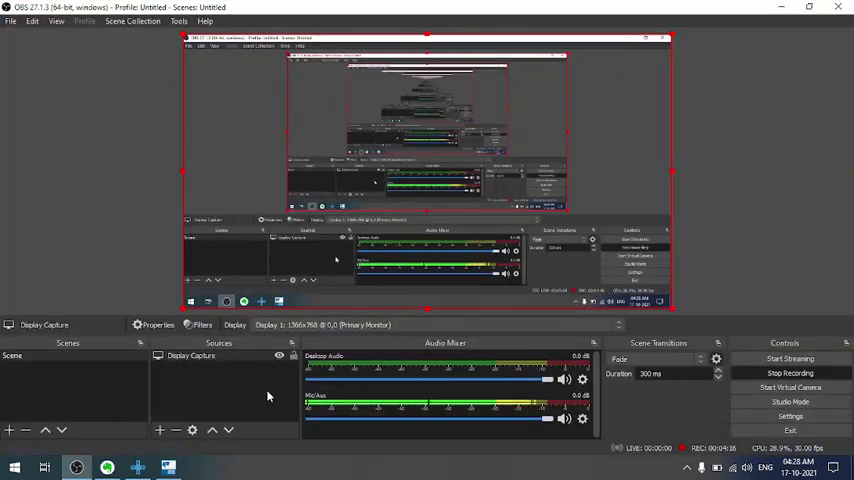